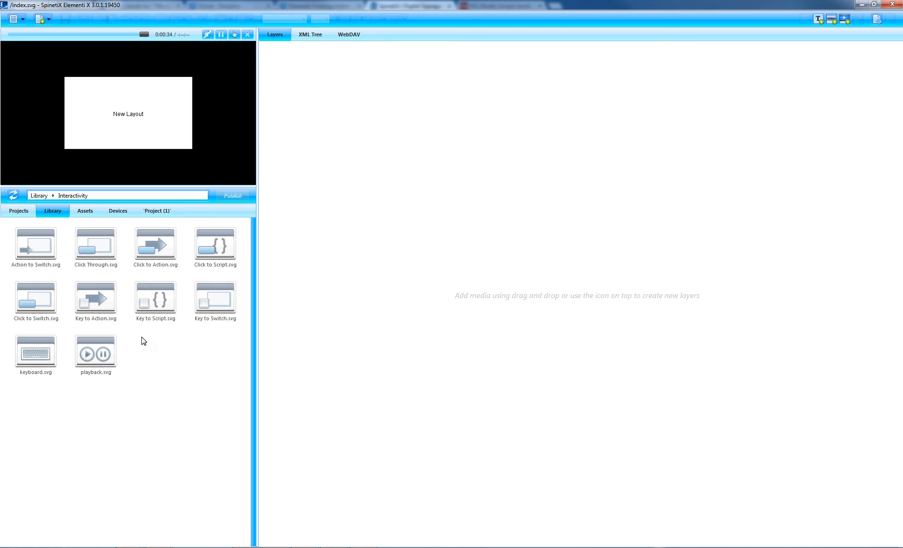
click(46, 254)
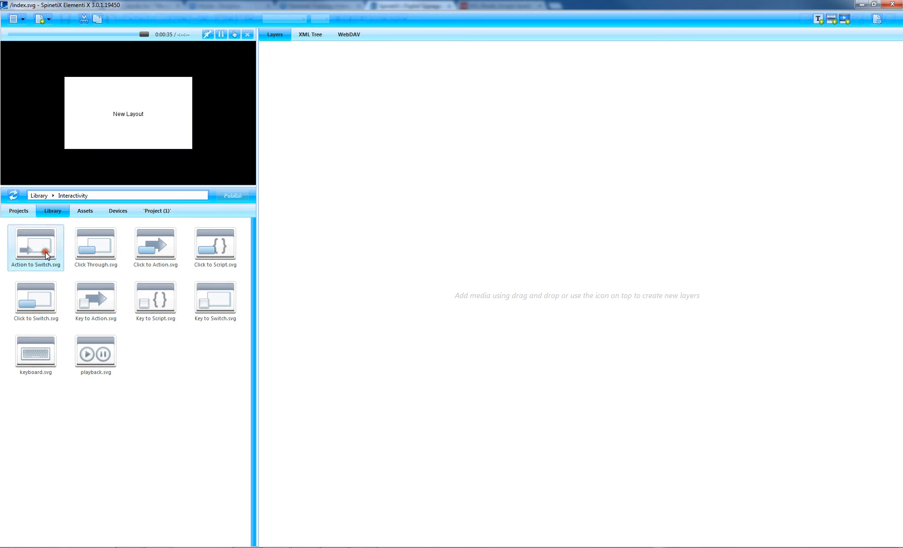
click(157, 245)
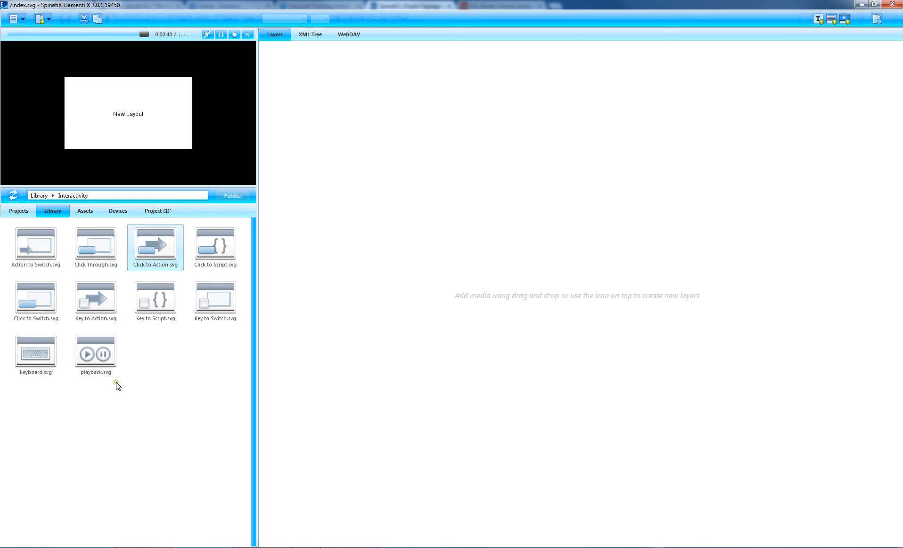
click(162, 359)
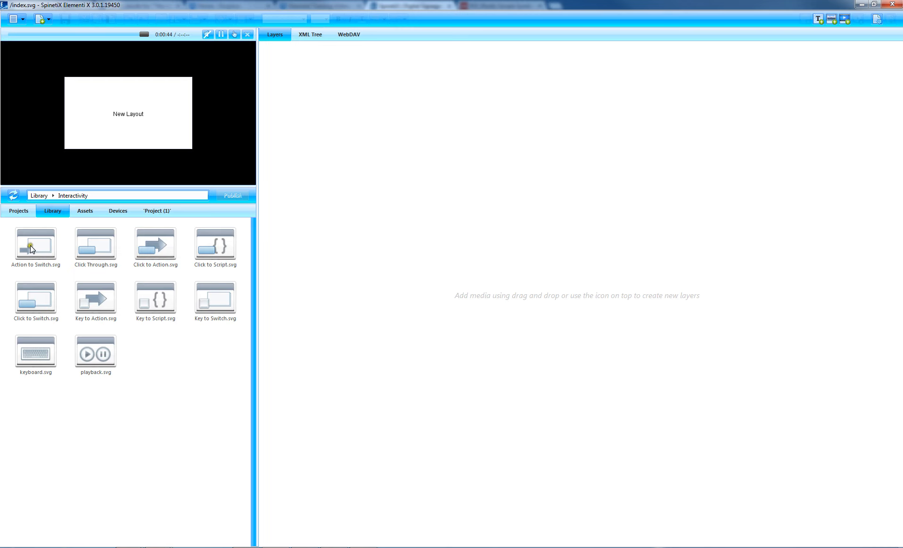
Step: Add the Action to Switch.svg and Click to Action.svg widgets to the layout, shrinking the Click to Action layer near the lower edge
drag(30, 244, 337, 210)
click(152, 91)
drag(160, 244, 307, 214)
drag(158, 129, 172, 152)
drag(233, 83, 167, 143)
Step: Fit the Action to Switch layer to the full screen behind the buttons
drag(158, 92, 175, 96)
right_click(169, 94)
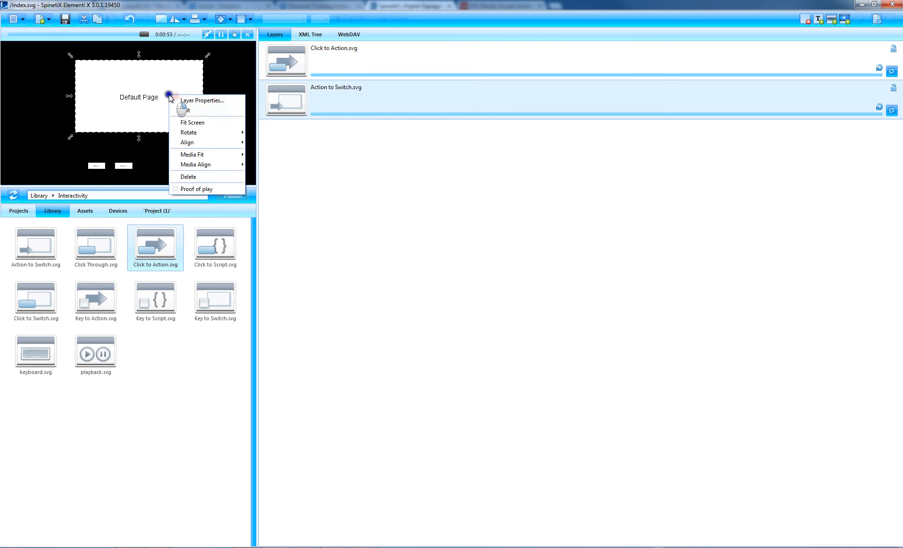
click(186, 122)
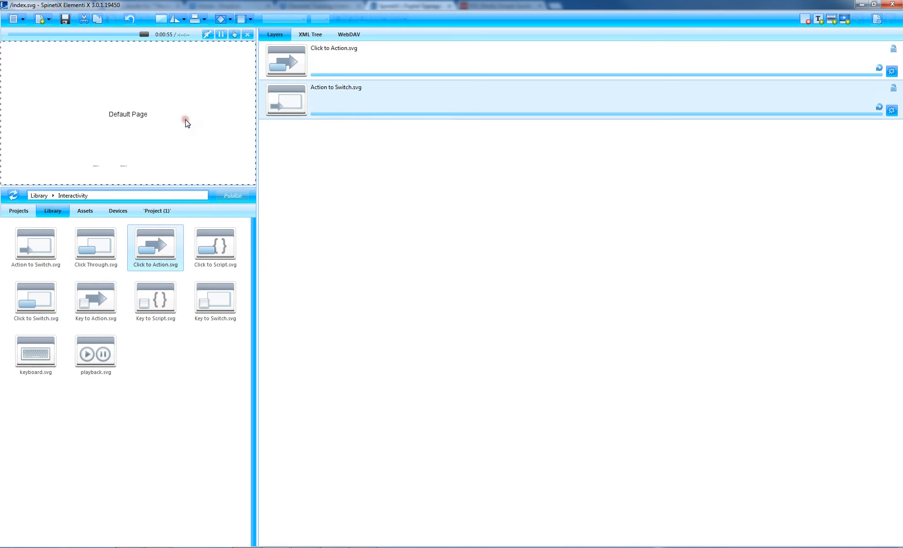
click(291, 71)
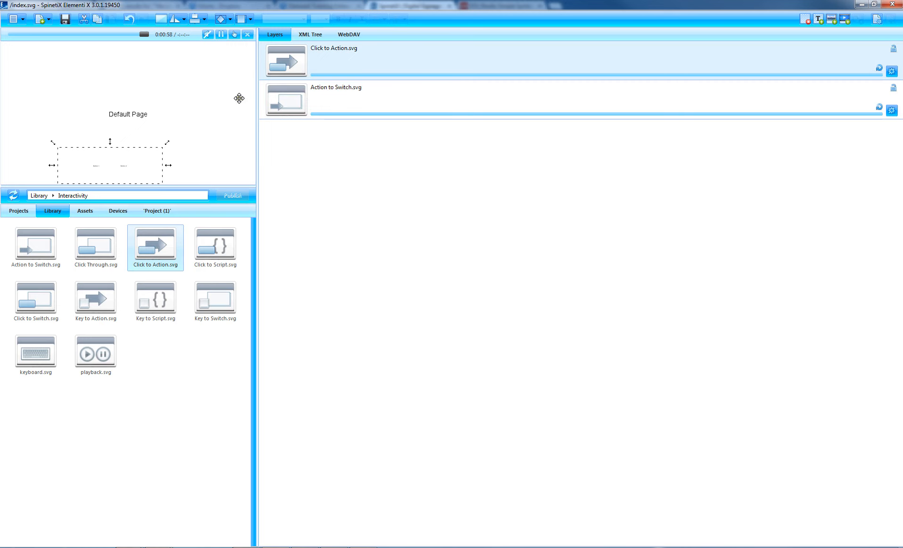
click(301, 99)
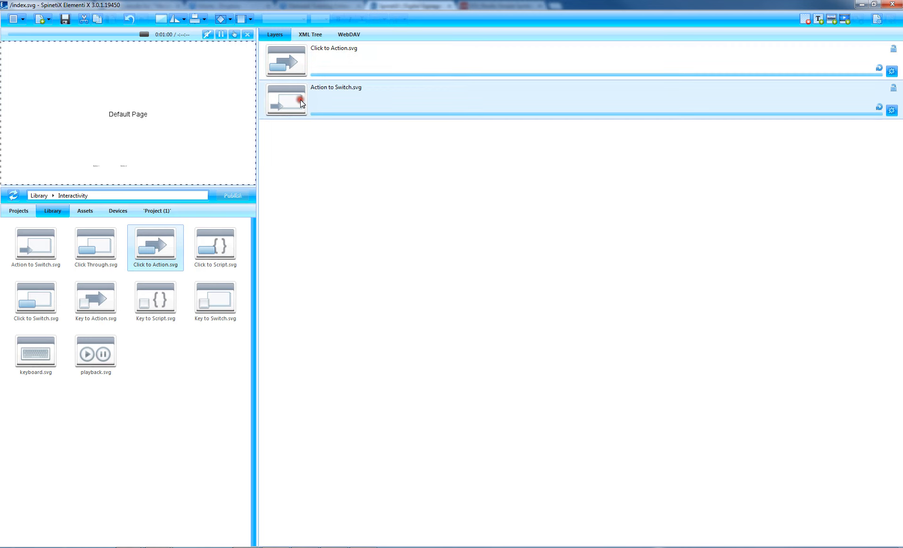
Step: Enlarge the Click to Action layer so it spans the full width of the layout's lower part
click(313, 66)
drag(132, 154, 135, 145)
drag(182, 167, 259, 189)
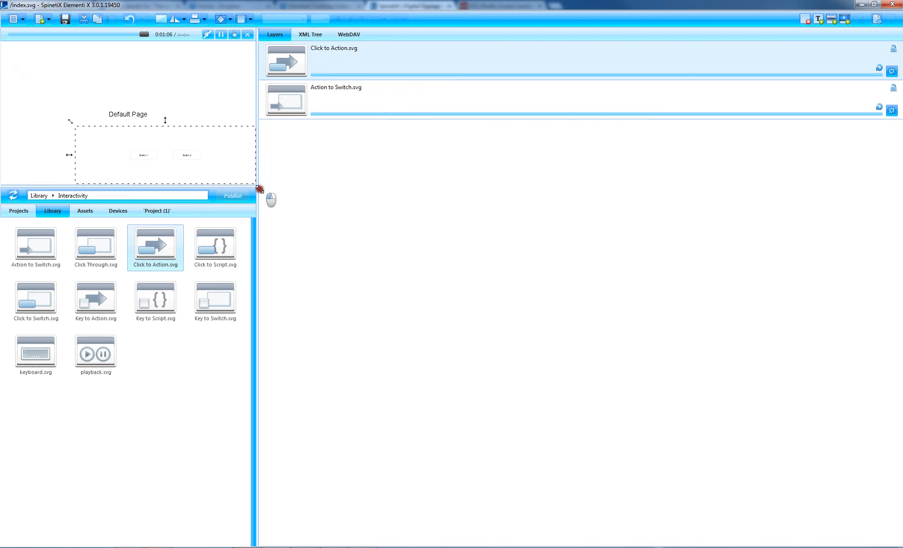
drag(70, 154, 19, 155)
drag(84, 145, 84, 147)
Step: Open the Action to Switch layer and set its shared variable to menu
click(319, 104)
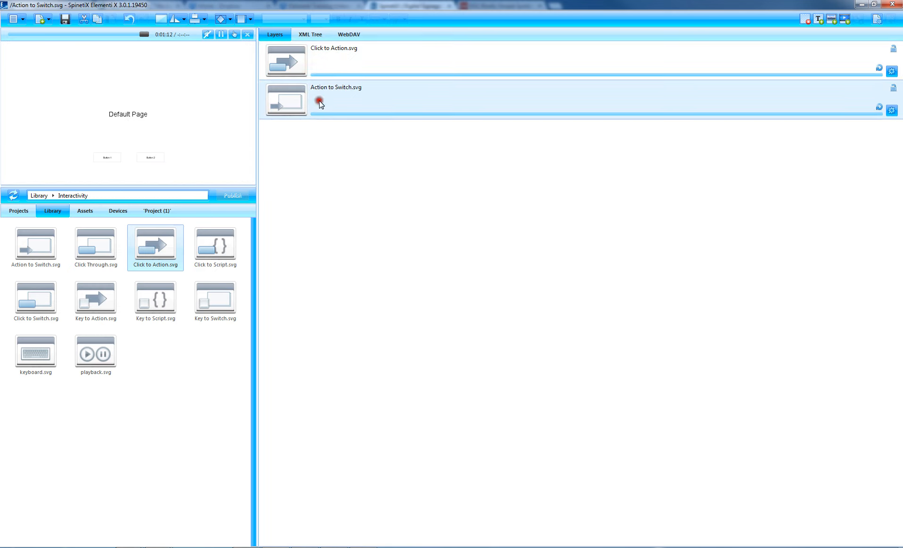
click(355, 78)
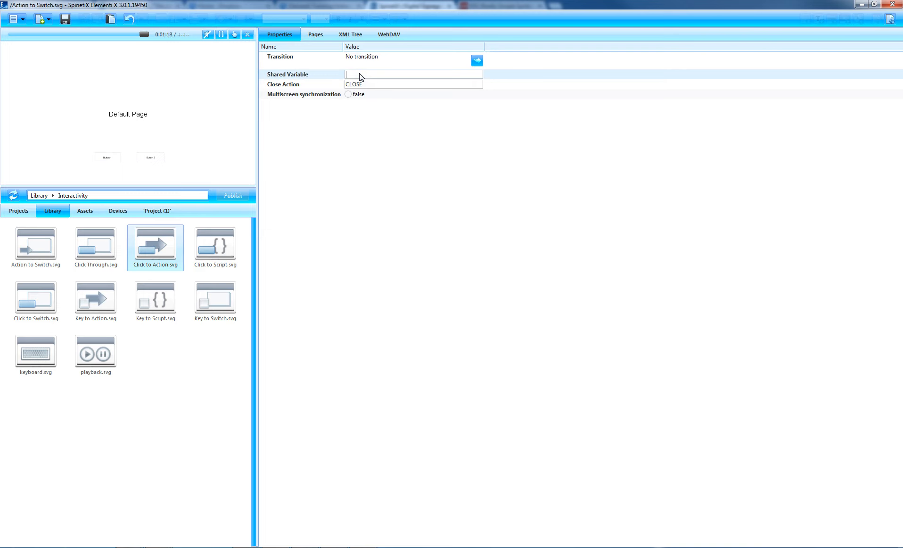
text(menu)
key(Return)
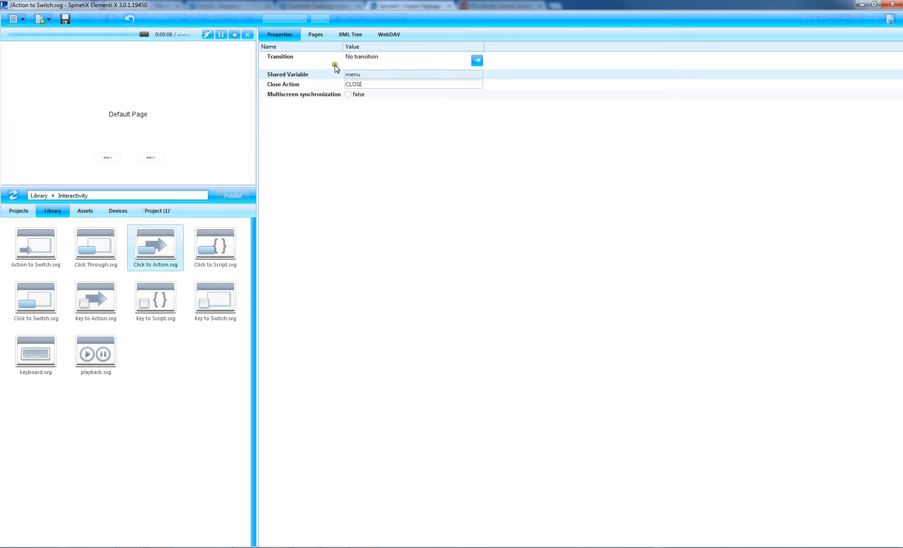
Step: Show the Action to Switch pages and set the Default Page's action to P2
click(316, 31)
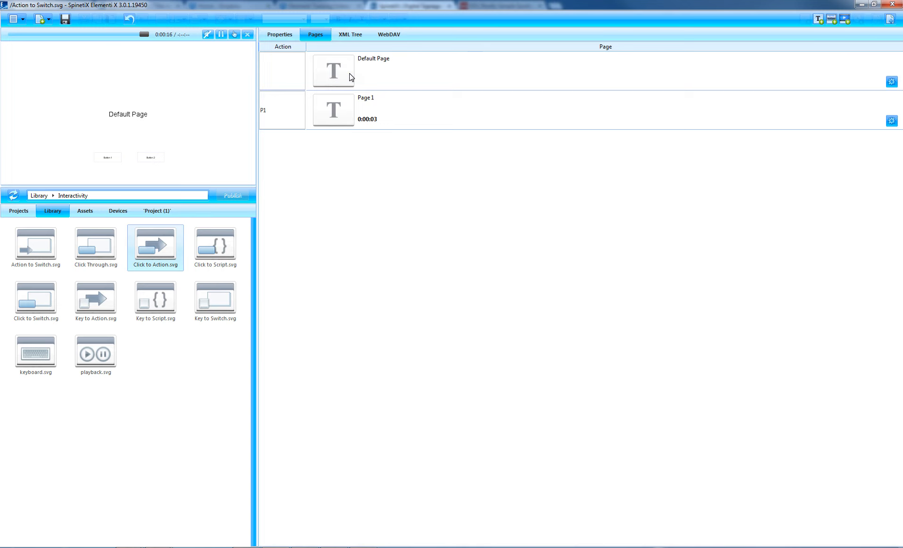
click(286, 75)
click(283, 76)
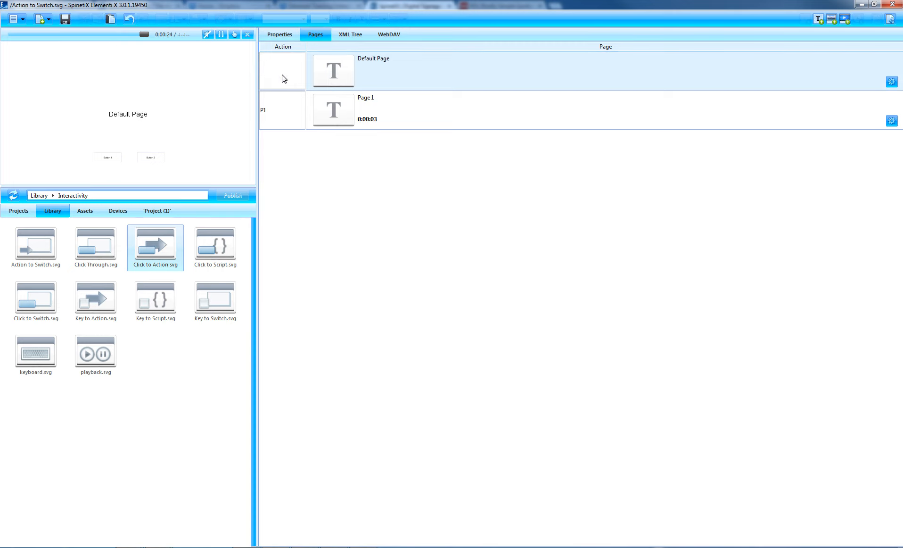
text(P2)
key(Return)
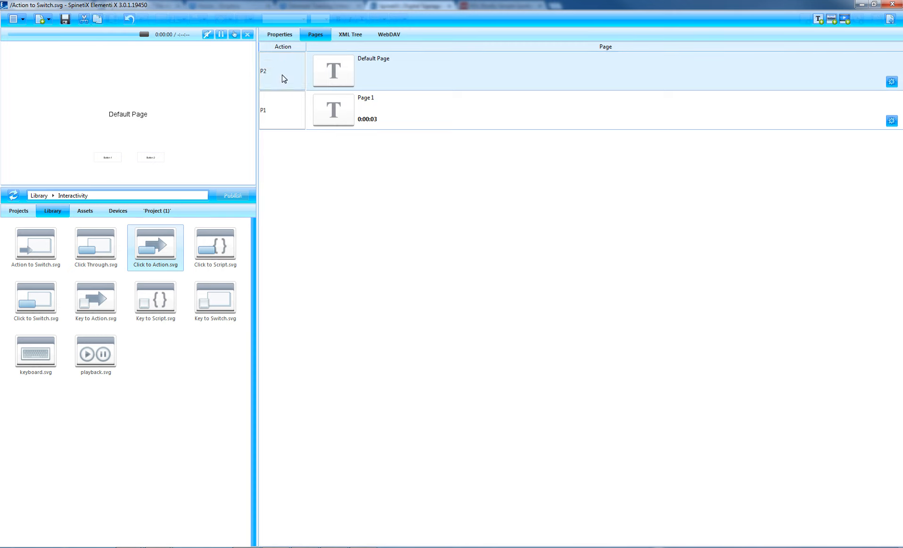
Step: Set Page 1's duration to Default in its layer properties and save the document
click(288, 106)
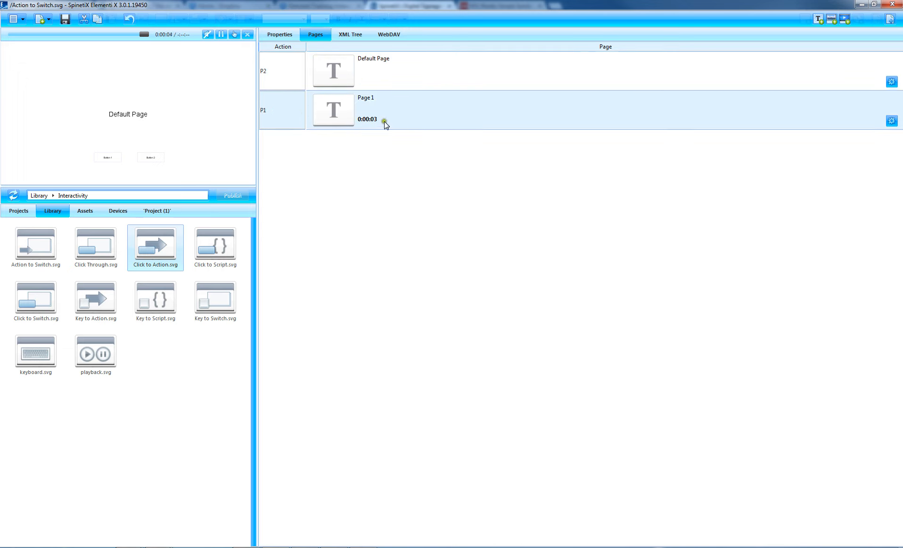
click(892, 122)
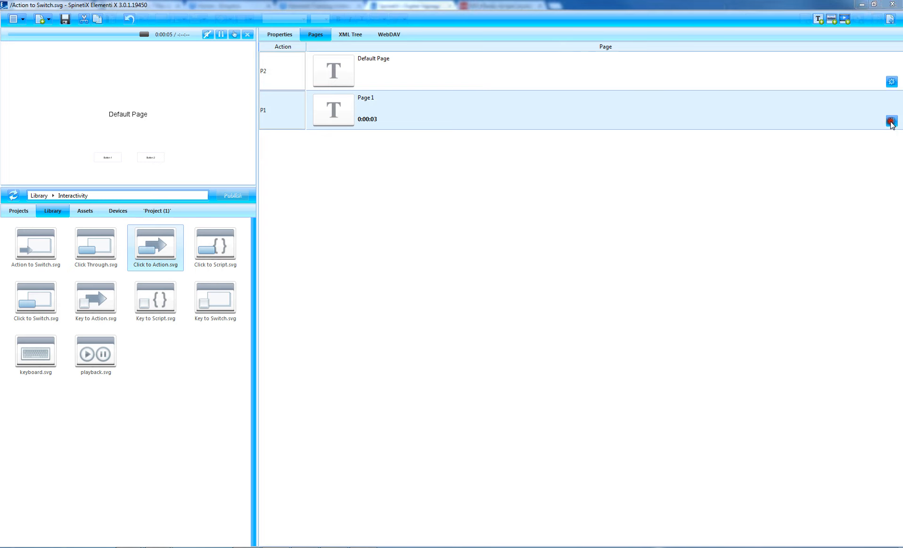
click(681, 48)
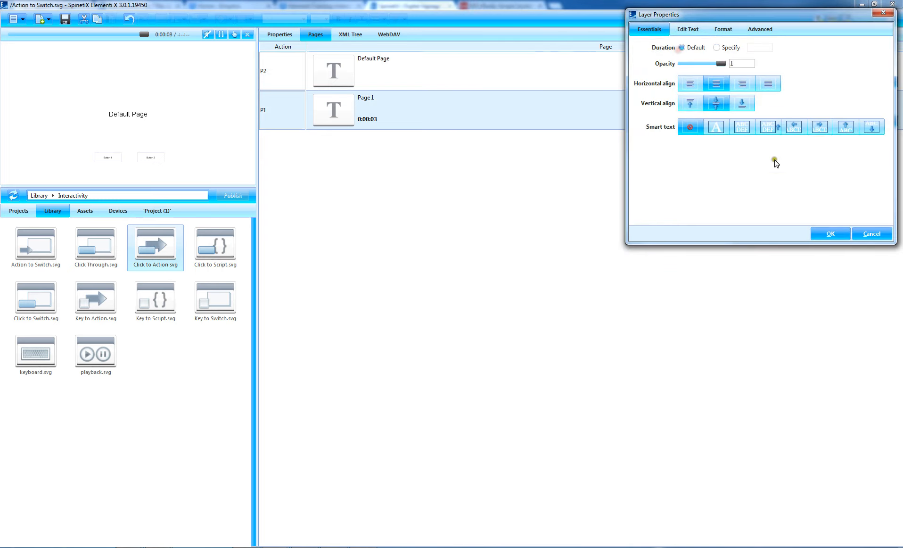
click(830, 234)
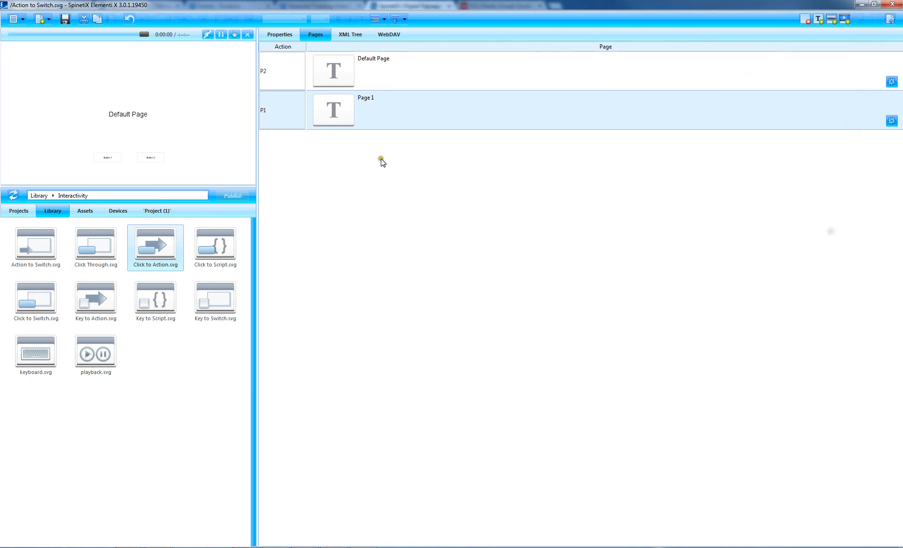
click(66, 20)
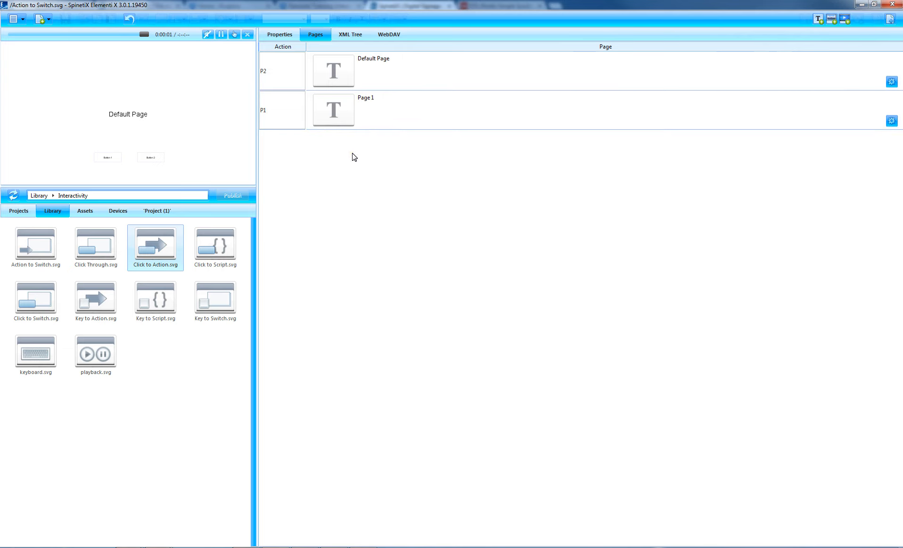
Step: Open the Click to Action layer from the main layout, set its shared variable to menu, and show its button actions
click(298, 77)
click(891, 19)
click(336, 64)
double_click(335, 65)
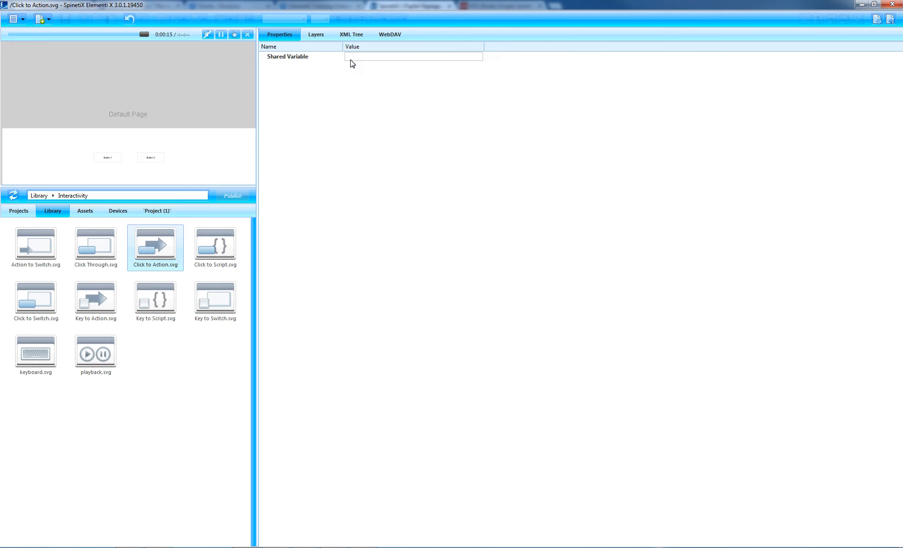
click(356, 58)
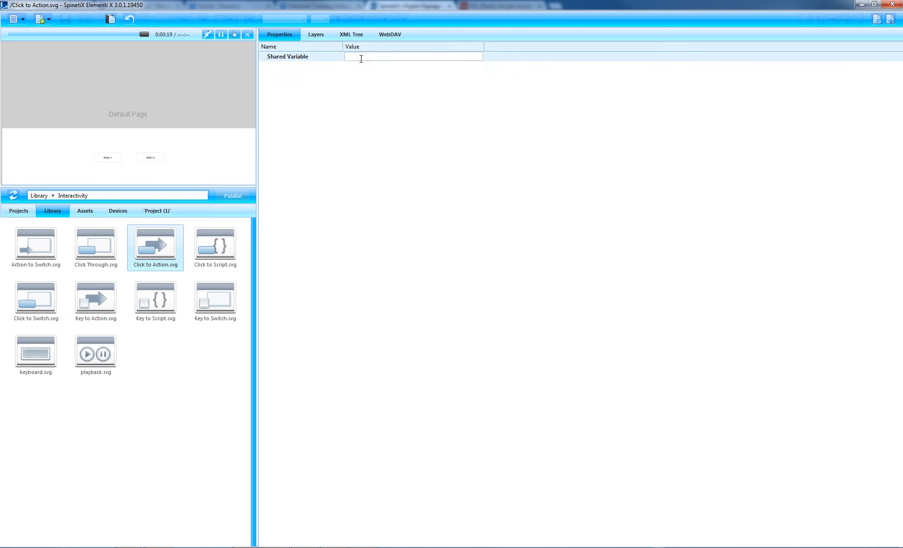
text(menu)
key(Return)
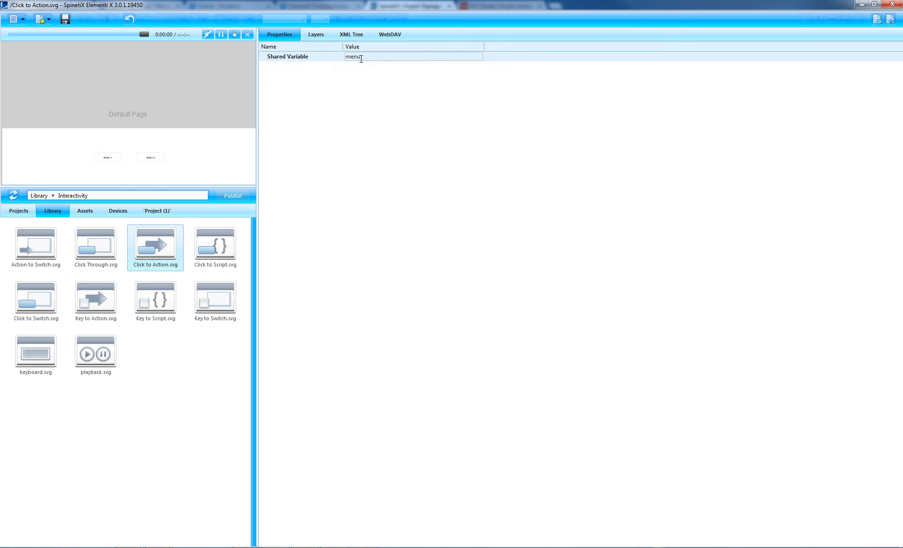
click(317, 35)
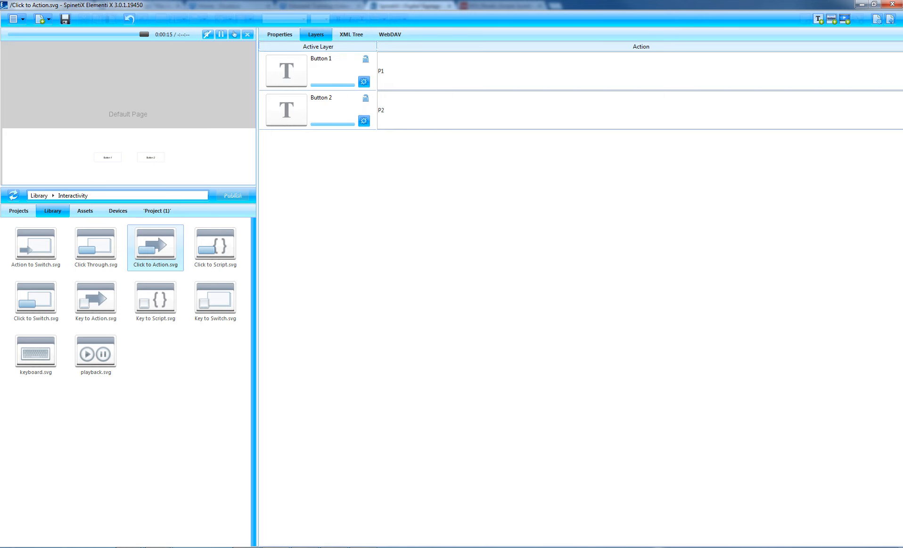
Step: Reopen the Action to Switch layer from the main layout and set the Default Page's action to P1
click(890, 19)
click(335, 89)
double_click(336, 89)
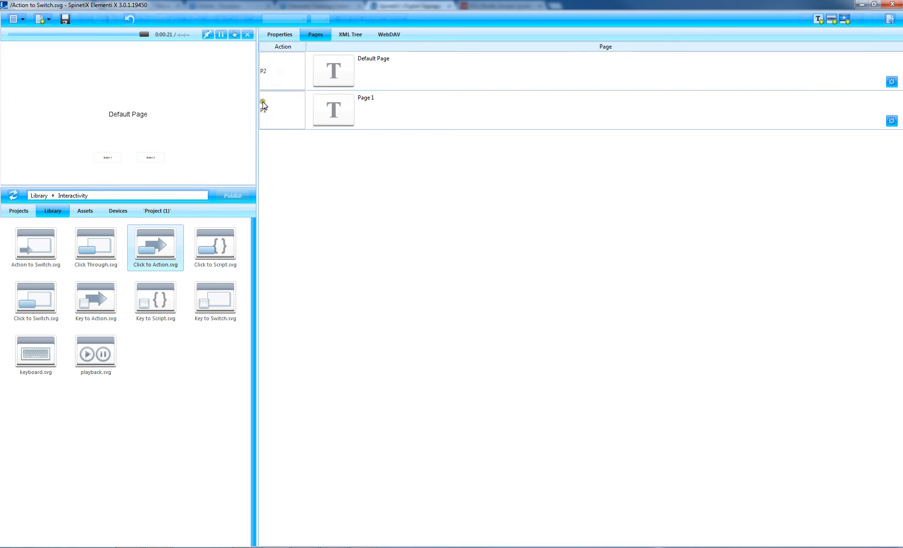
click(274, 75)
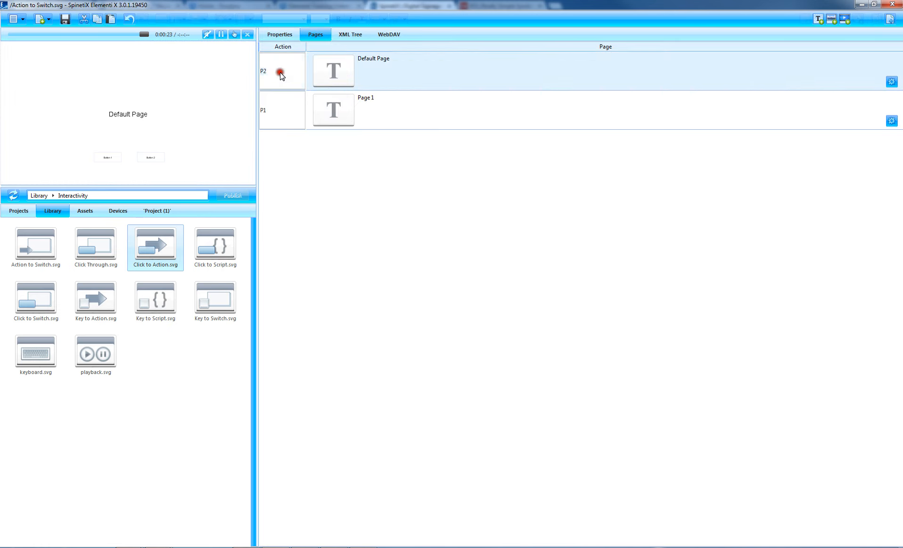
key(BackSpace)
text(1)
key(Return)
Step: Set Page 1's action to P2
click(298, 106)
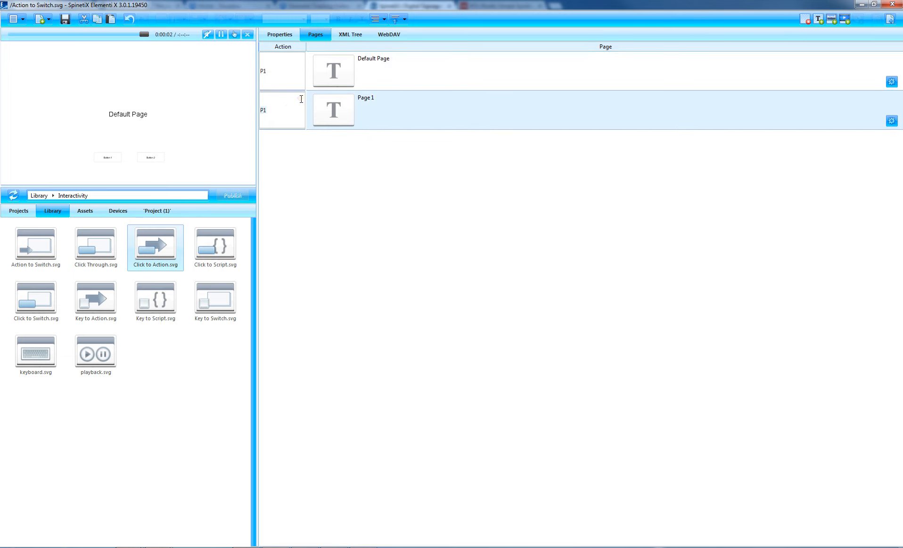
key(Return)
click(277, 118)
key(BackSpace)
text(2)
key(Return)
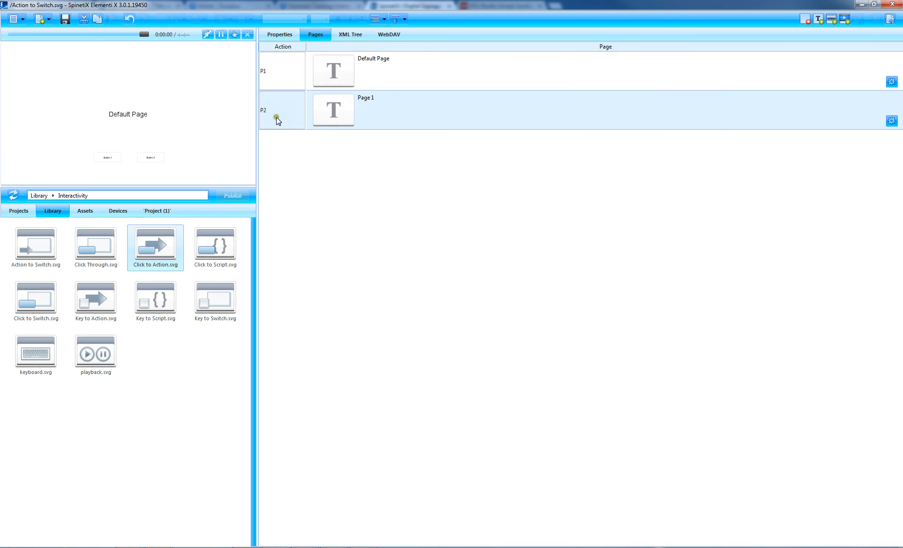
Step: Test Button 2 in the main layout's preview, and reopen the Action to Switch pages
click(895, 21)
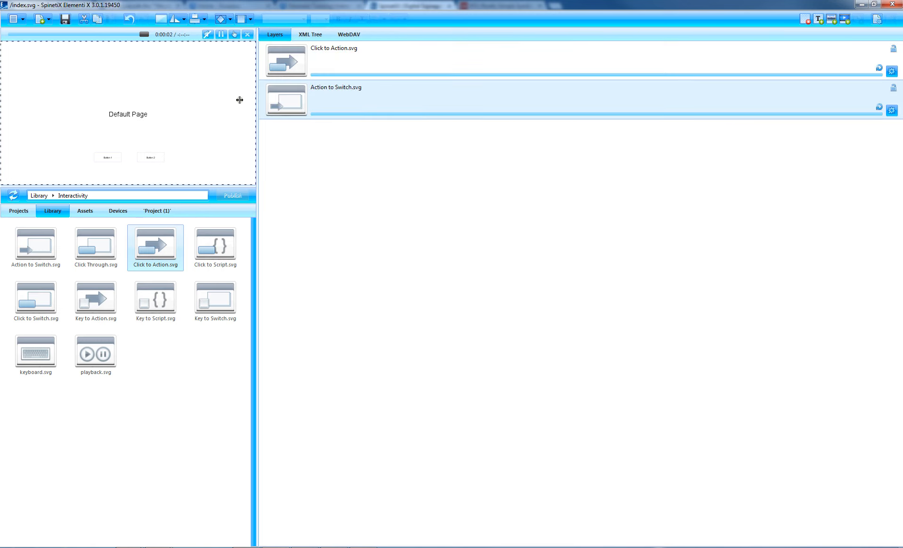
click(278, 59)
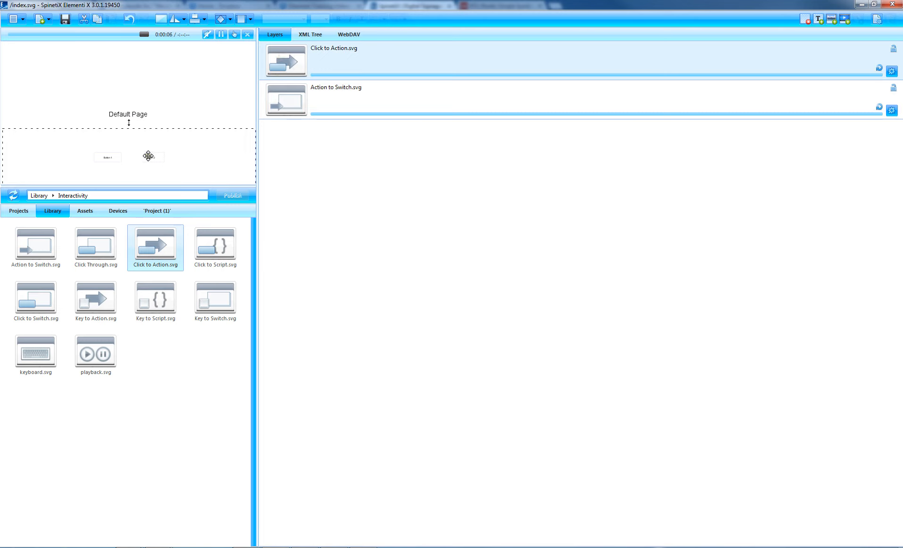
click(234, 35)
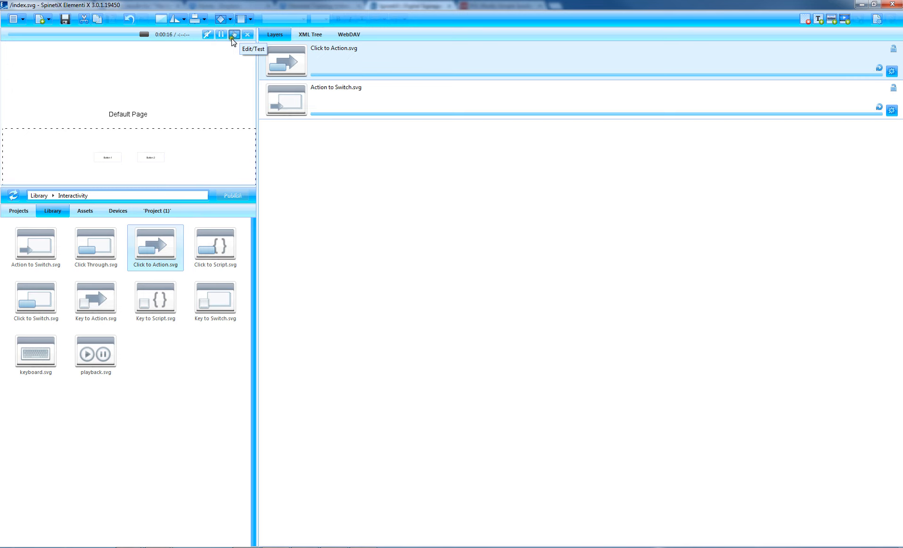
click(151, 158)
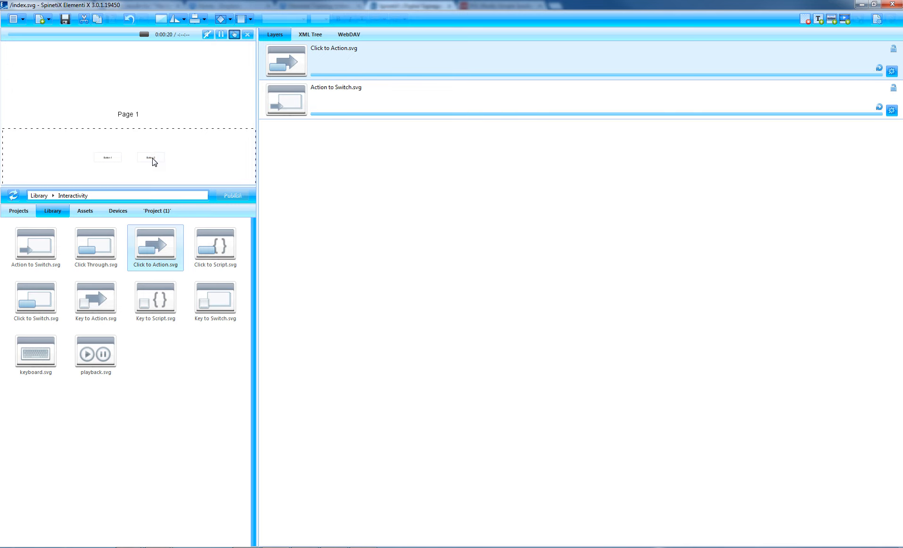
click(321, 99)
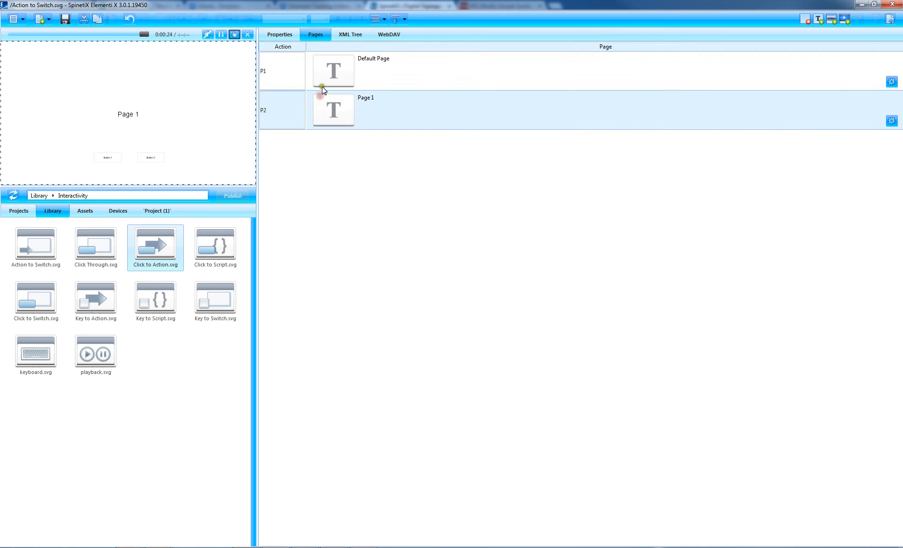